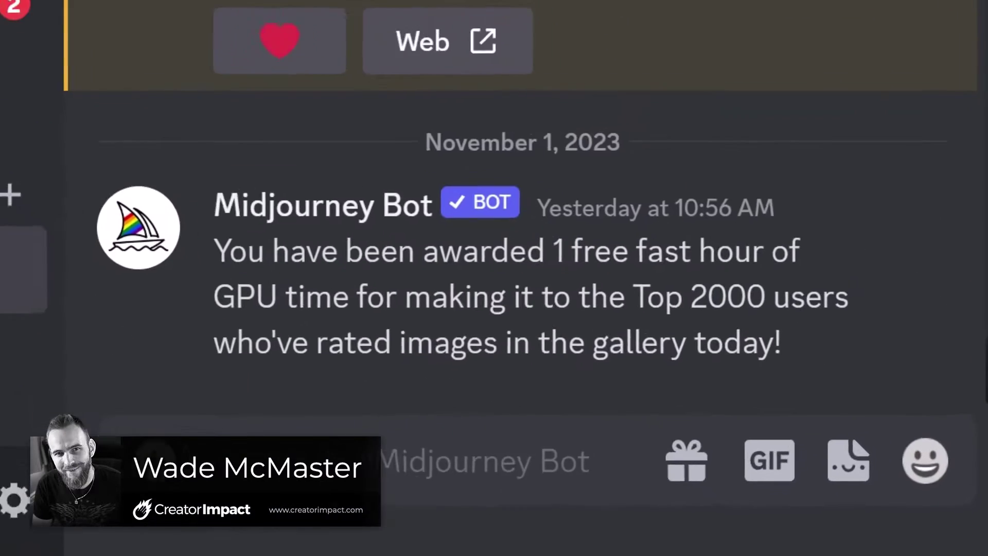
# Highlight the Midjourney Bot's '1 free fast hour' award text in the DM.
pyautogui.moveTo(682, 350); pyautogui.dragTo(824, 356)
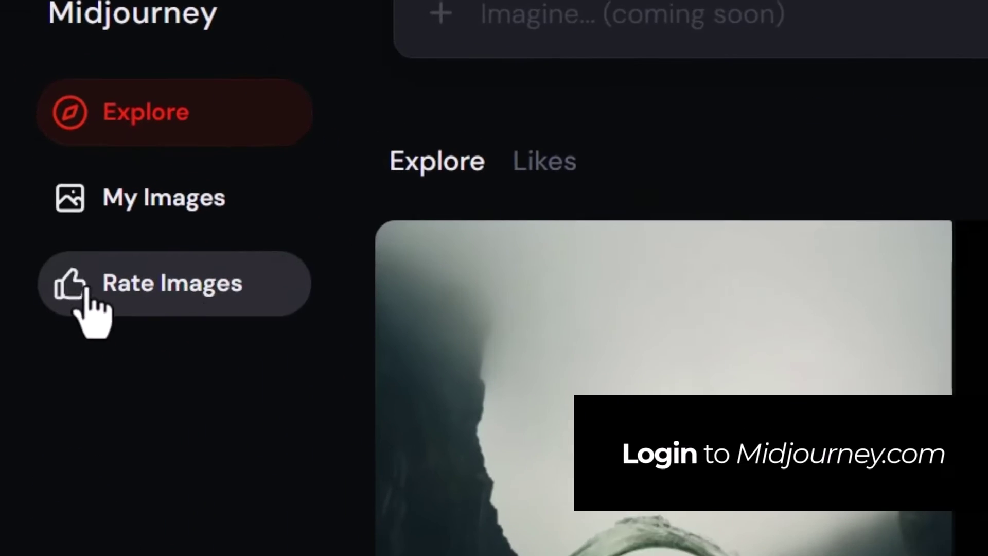
# Check Manage Subscription, where the Standard Plan's Bonus fast hours still read 0h.
pyautogui.click(197, 303)
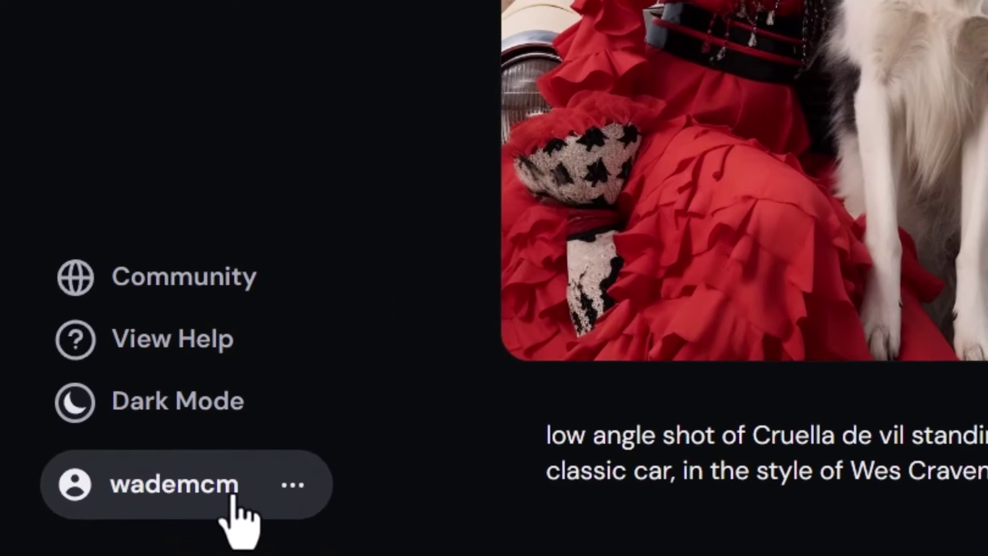
pyautogui.click(293, 486)
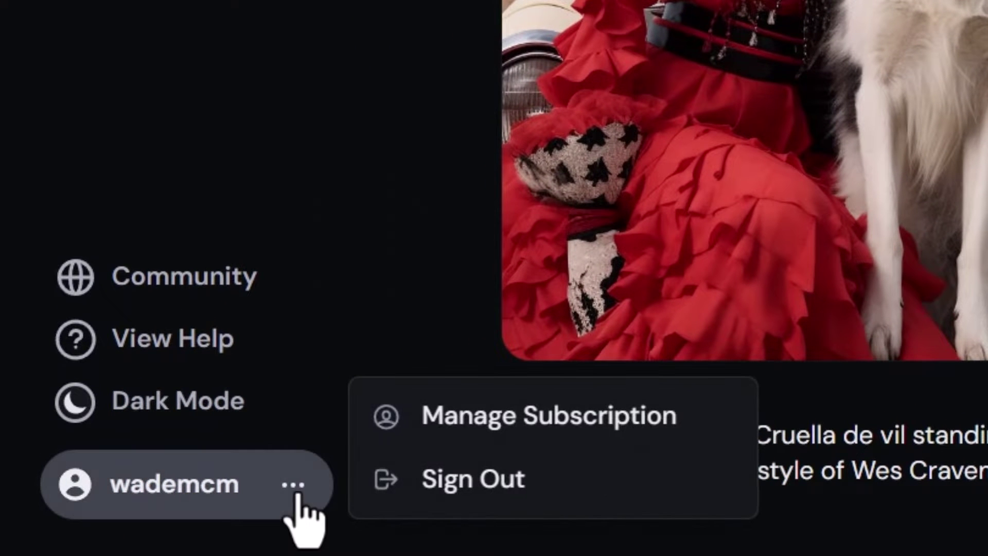
pyautogui.click(466, 416)
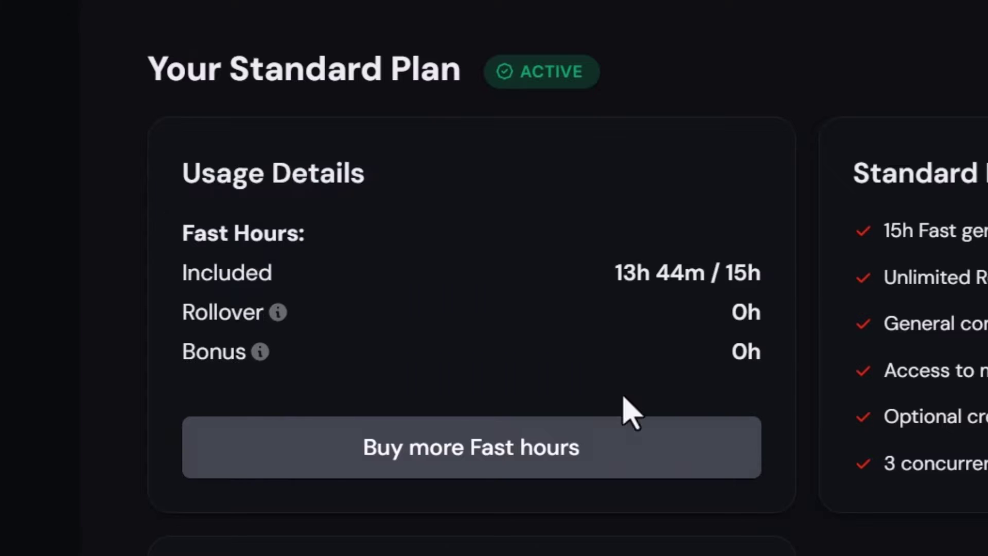
pyautogui.moveTo(760, 353); pyautogui.dragTo(730, 353)
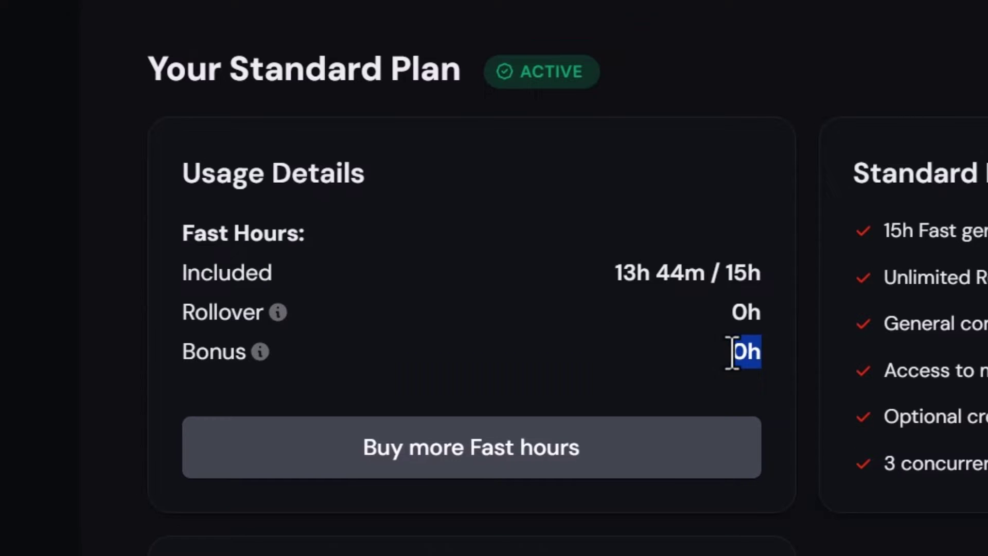
pyautogui.click(691, 365)
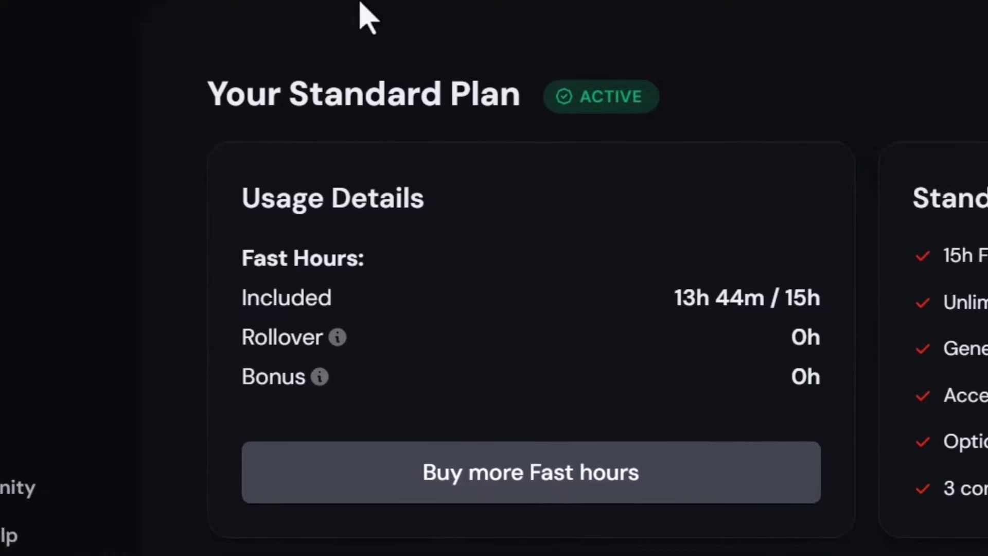
pyautogui.click(139, 59)
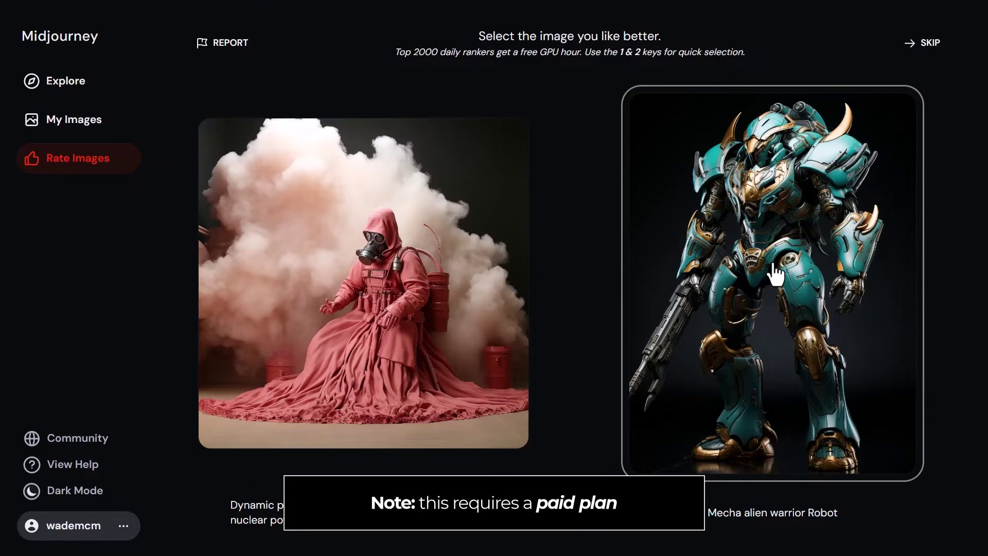
# Rate fourteen image pairs, picking the preferred left or right image each time.
pyautogui.click(776, 275)
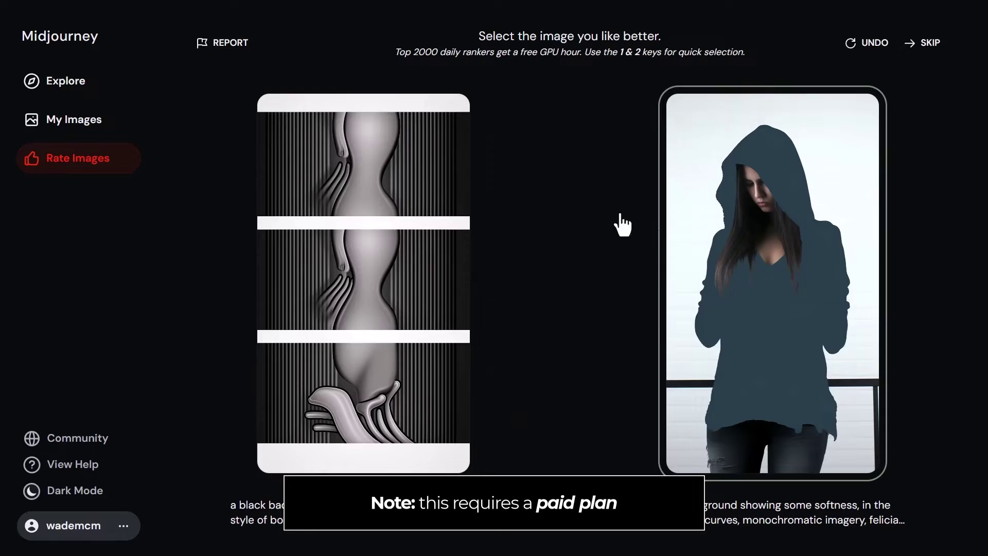
pyautogui.click(414, 242)
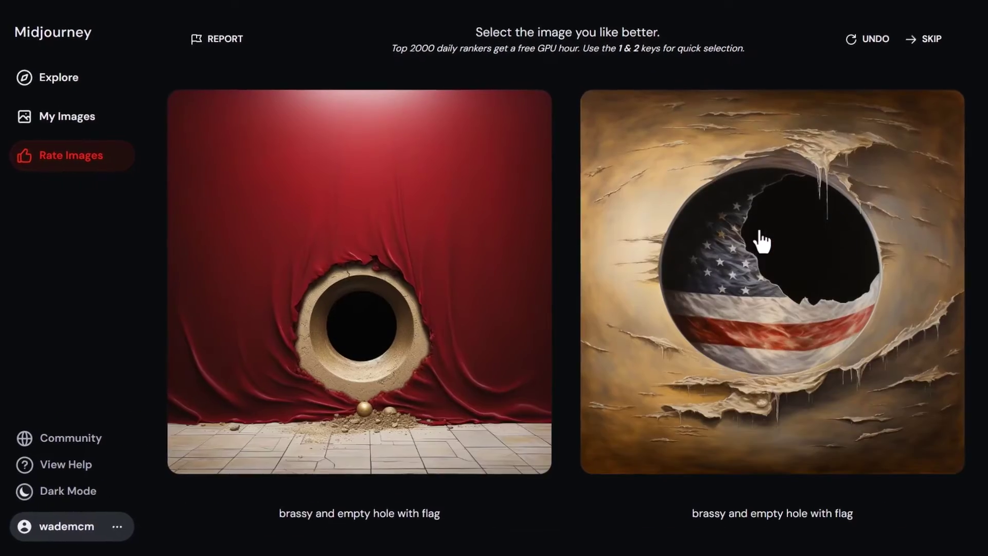
pyautogui.click(762, 241)
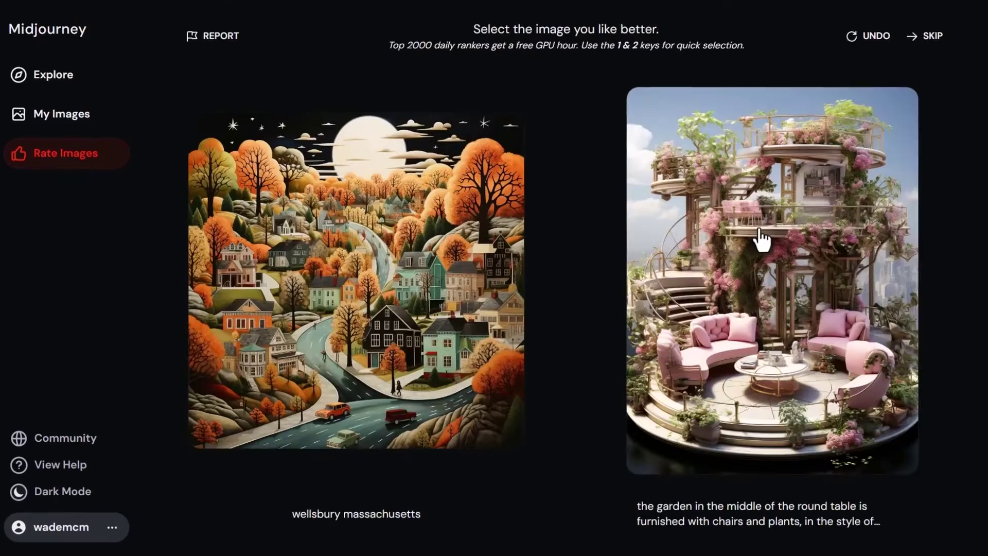
pyautogui.click(756, 248)
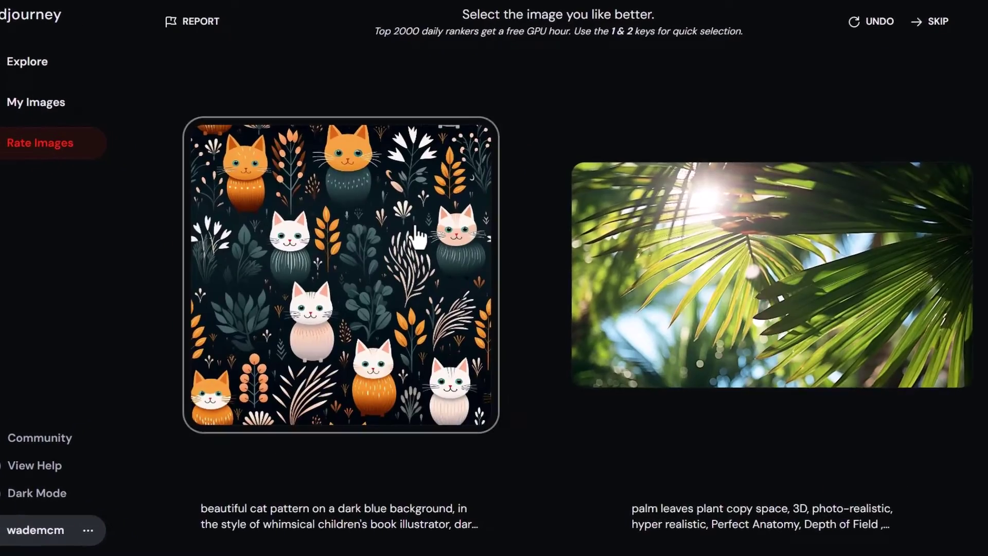
pyautogui.click(417, 238)
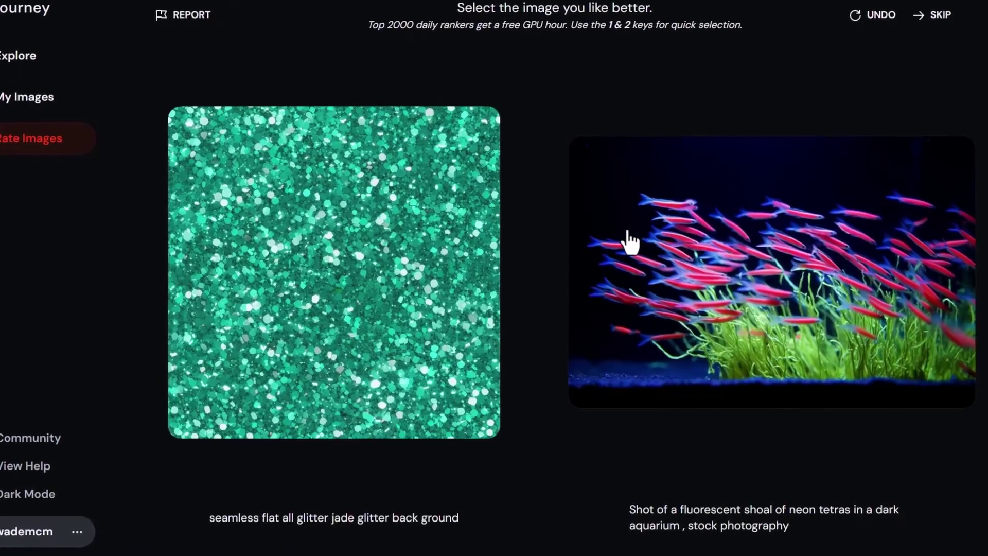
pyautogui.click(626, 238)
pyautogui.click(624, 238)
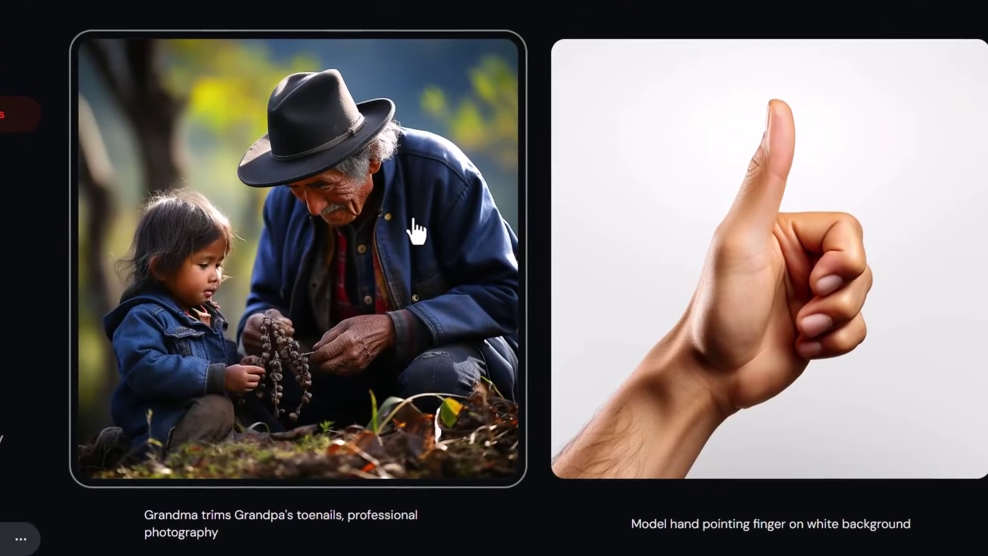
pyautogui.click(415, 230)
pyautogui.click(751, 243)
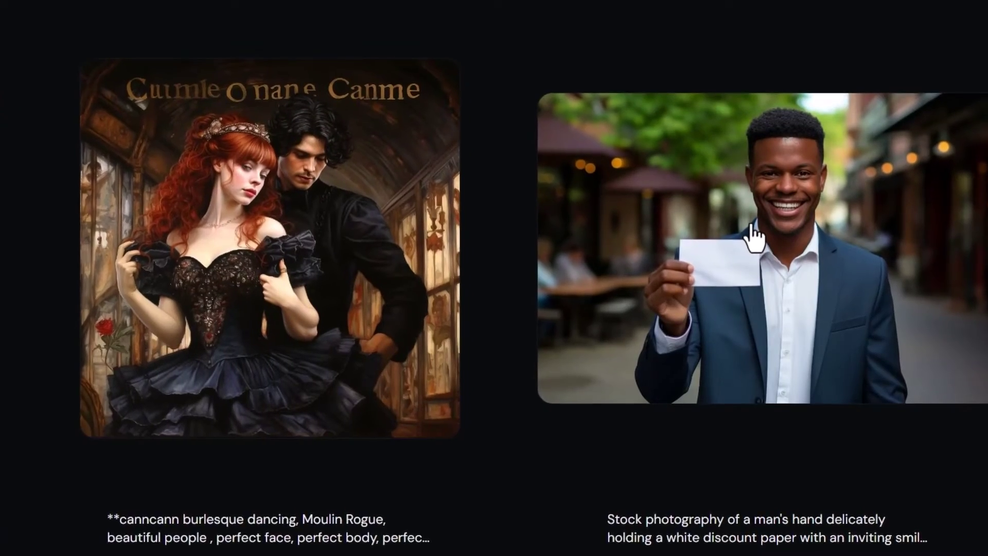
pyautogui.click(749, 231)
pyautogui.click(423, 213)
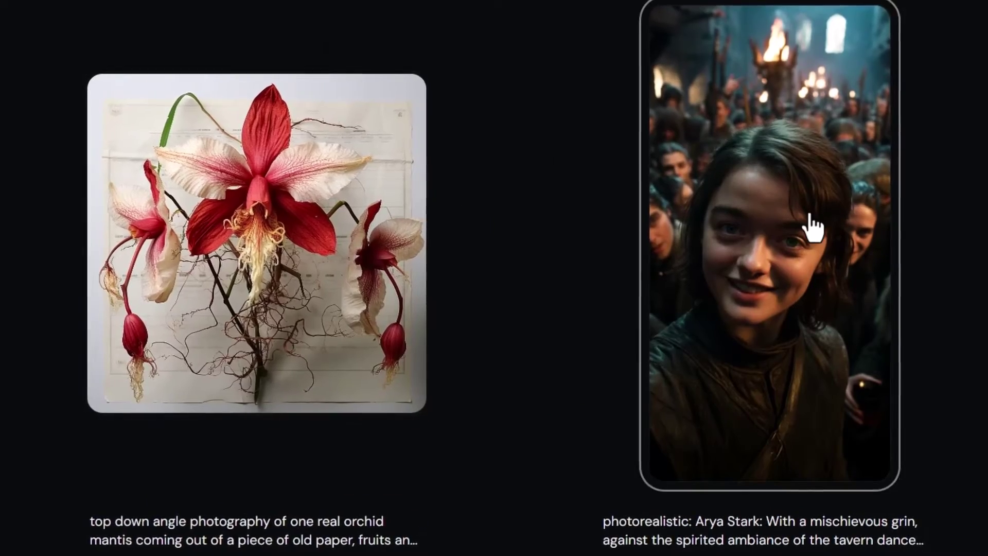
pyautogui.click(746, 224)
pyautogui.click(310, 226)
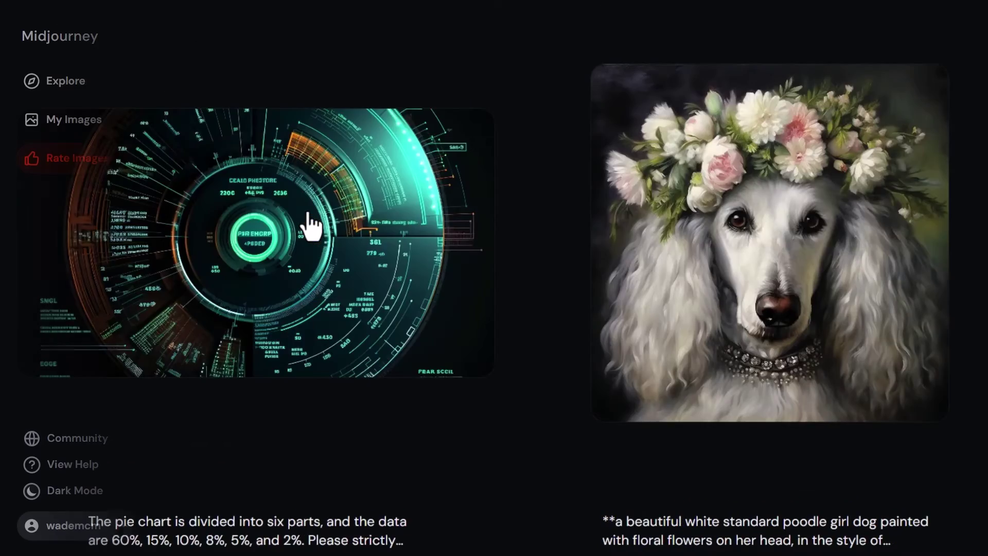
pyautogui.click(308, 221)
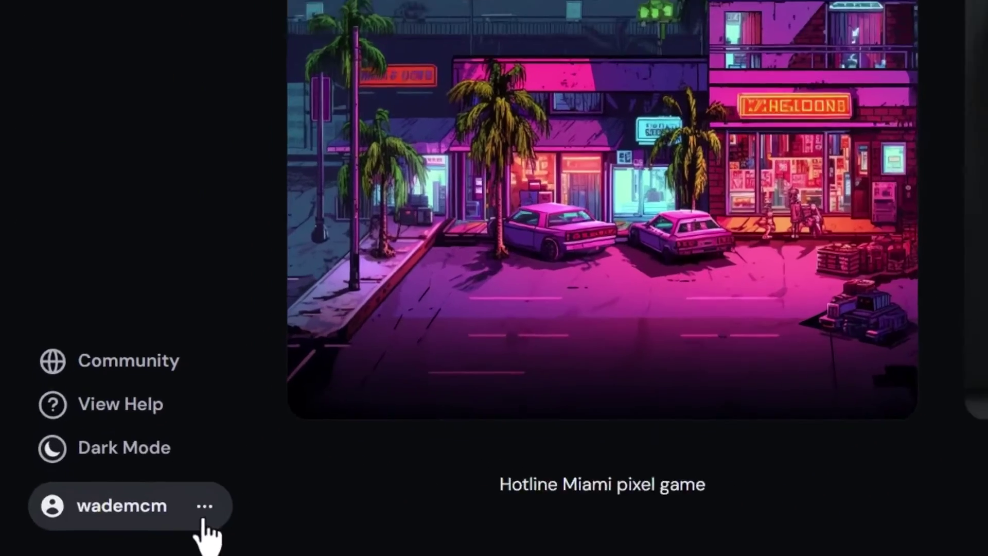
# Reopen Manage Subscription and highlight the Bonus fast hours now showing 1h.
pyautogui.click(129, 524)
pyautogui.click(455, 453)
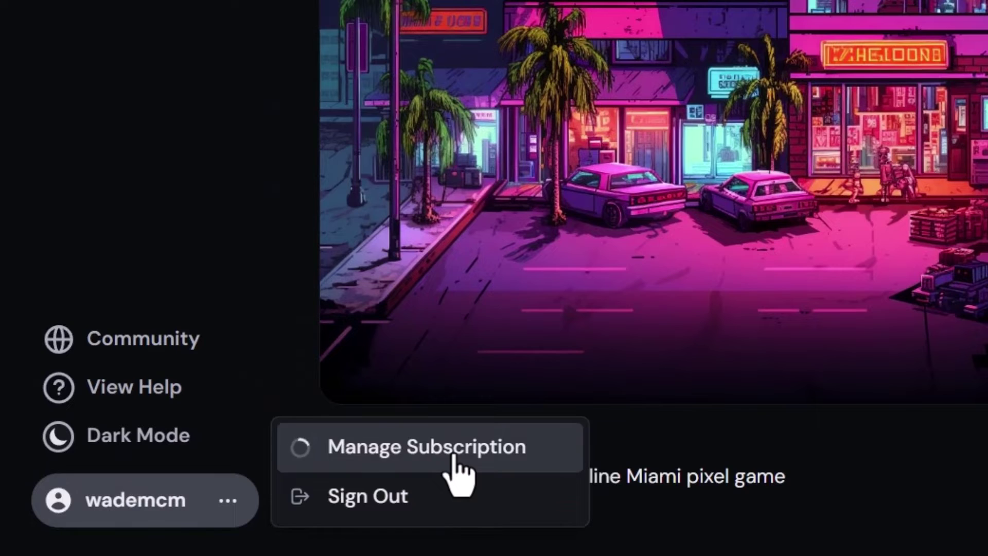
pyautogui.moveTo(180, 340)
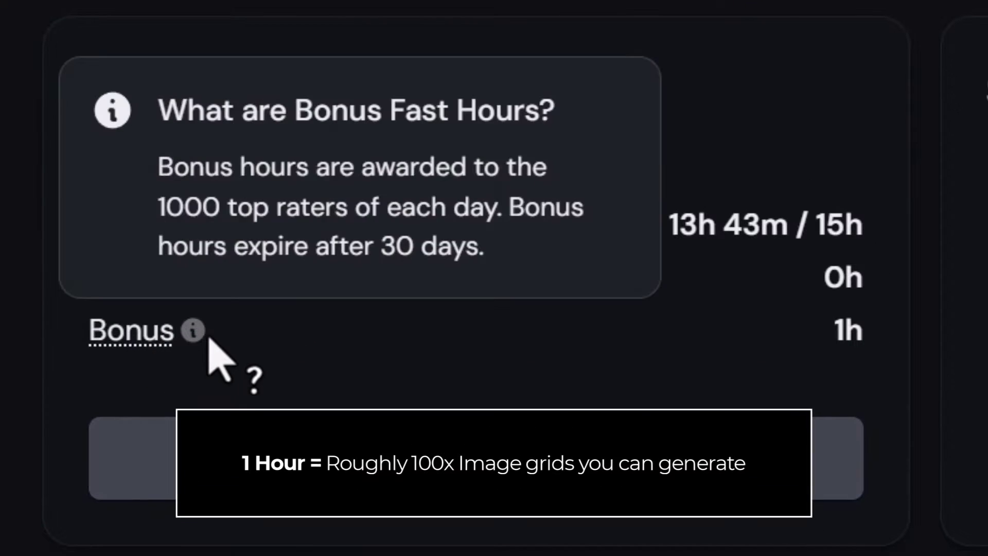
pyautogui.moveTo(858, 335); pyautogui.dragTo(828, 342)
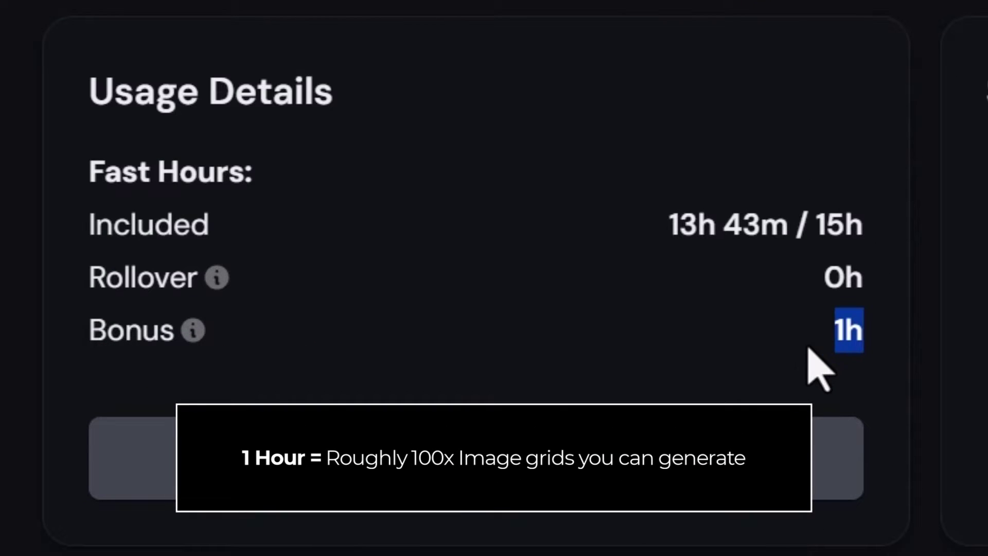
pyautogui.click(809, 344)
# Review the Buy more Fast hours options, then close them.
pyautogui.click(554, 456)
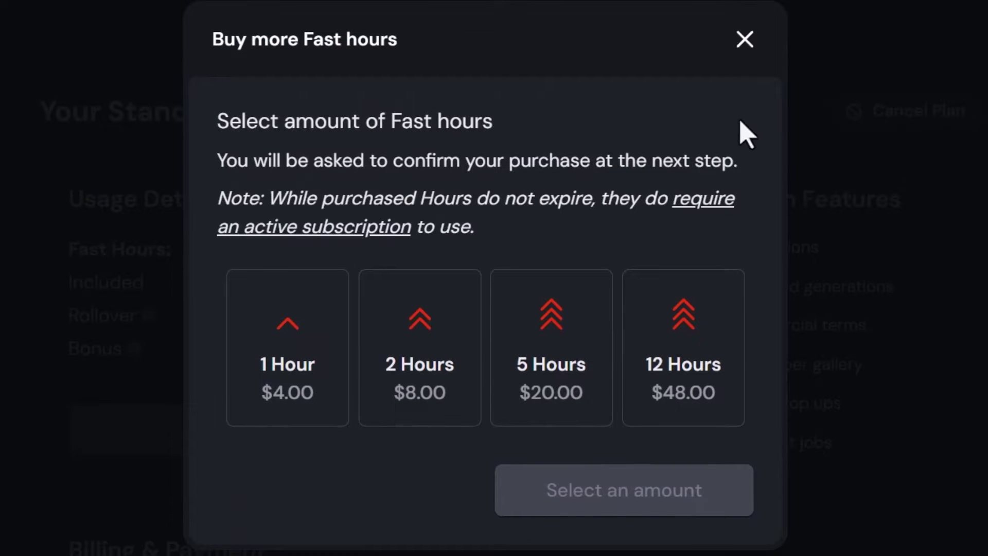
pyautogui.click(744, 39)
pyautogui.scroll(-10, 743, 41)
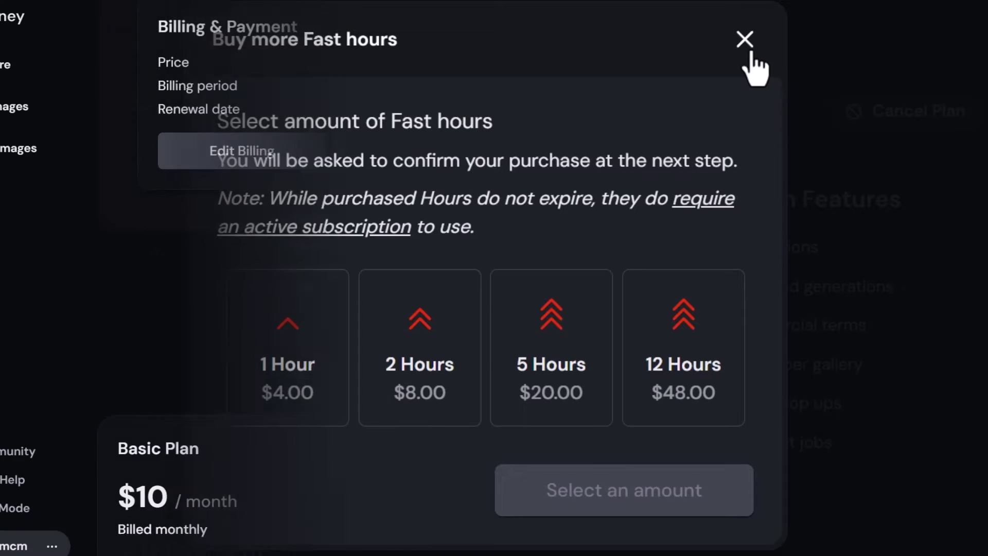
pyautogui.scroll(-1, 344, 383)
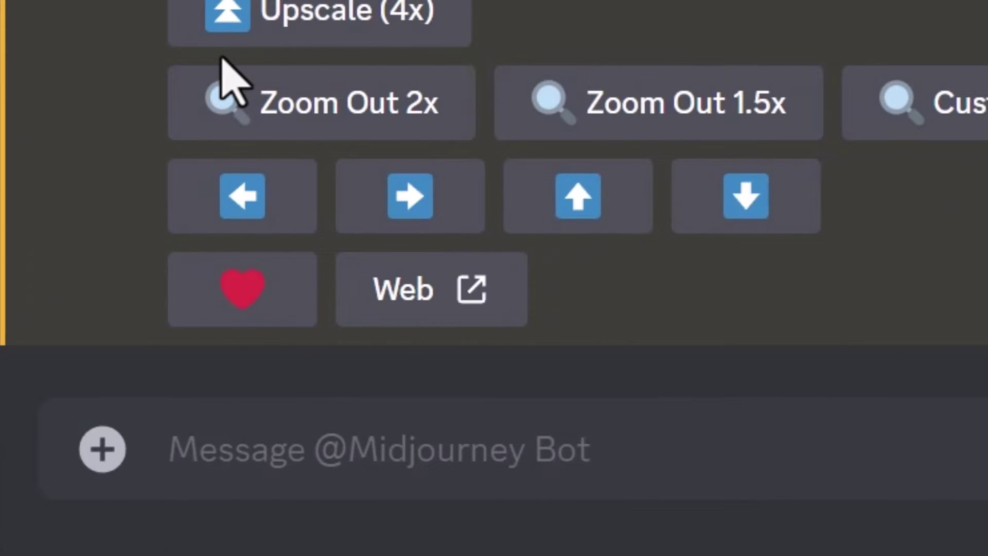
# Send the /relax command to the Midjourney Bot to enable relax mode.
pyautogui.write('/relax')
pyautogui.press('Tab')
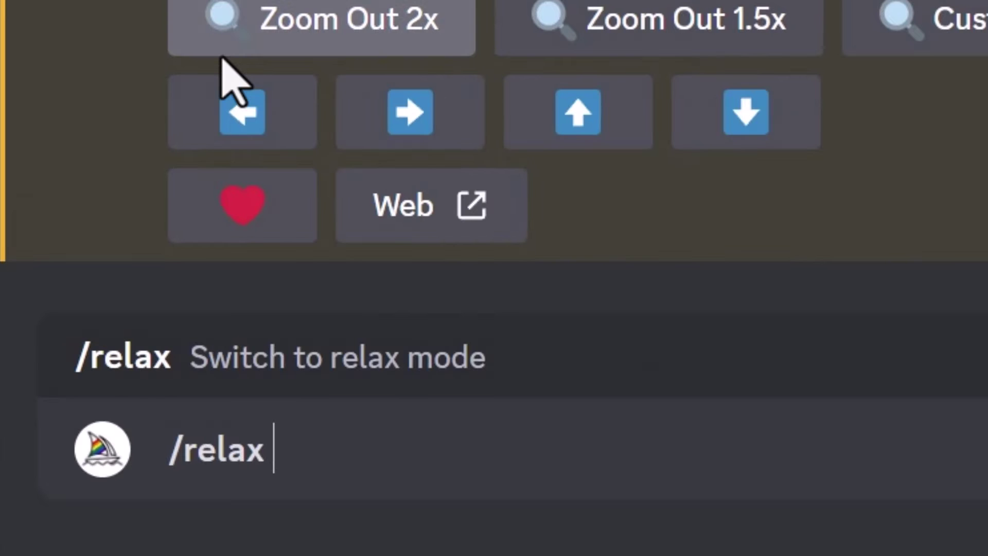
pyautogui.press('Return')
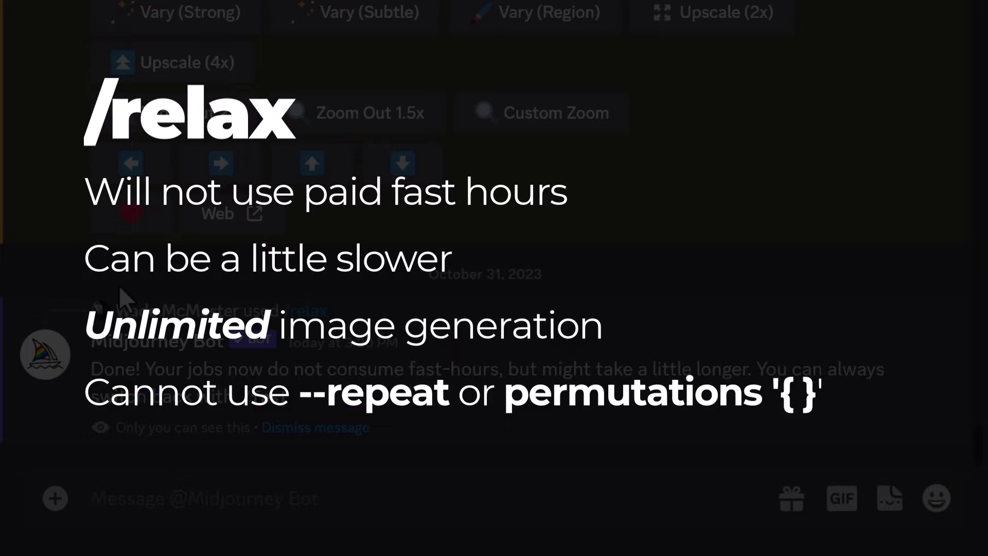
# Submit '/imagine a cool picture --repeat 5', confirm, and highlight the batch restriction reply.
pyautogui.write('/')
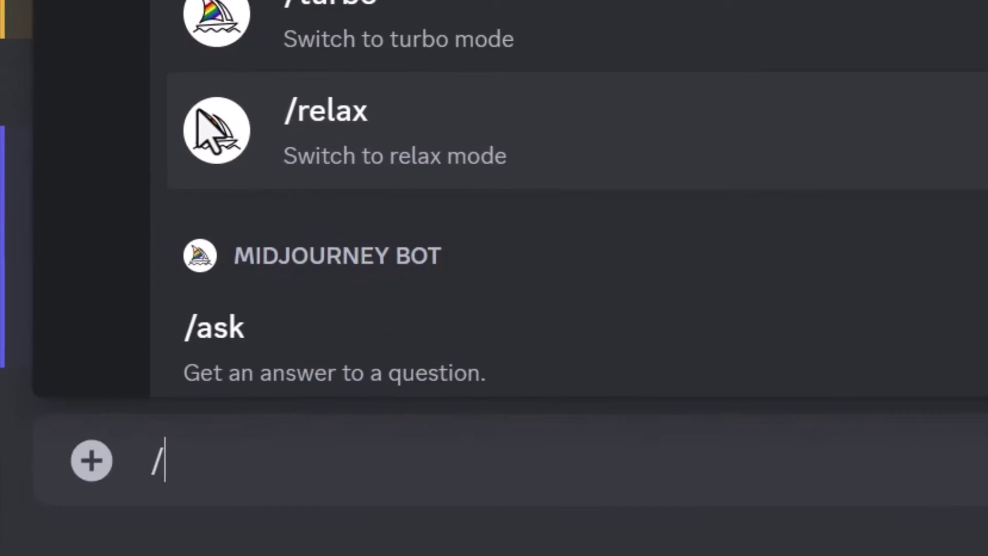
pyautogui.write('im')
pyautogui.click(227, 88)
pyautogui.write('a cool picture --rep')
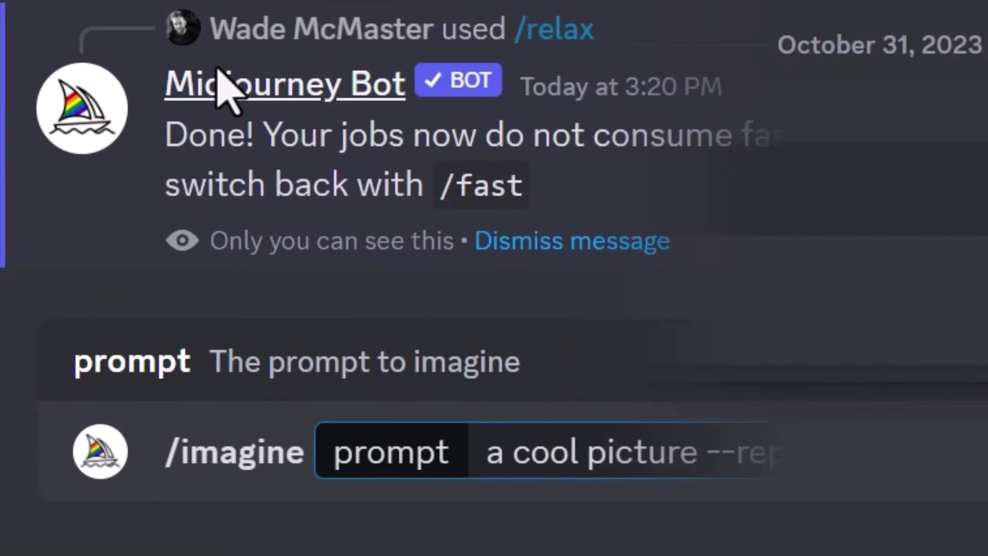
pyautogui.write('eat 5')
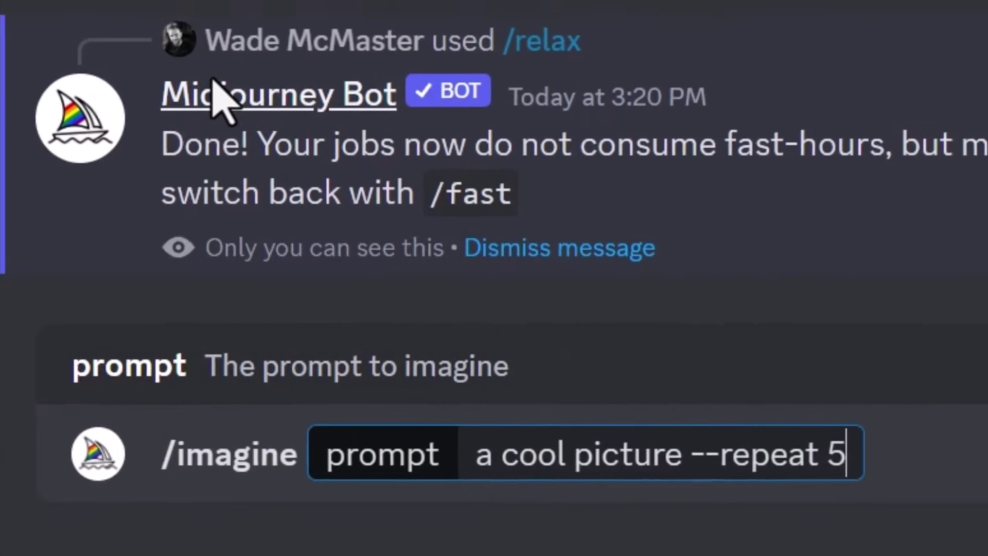
pyautogui.press('Return')
pyautogui.click(129, 340)
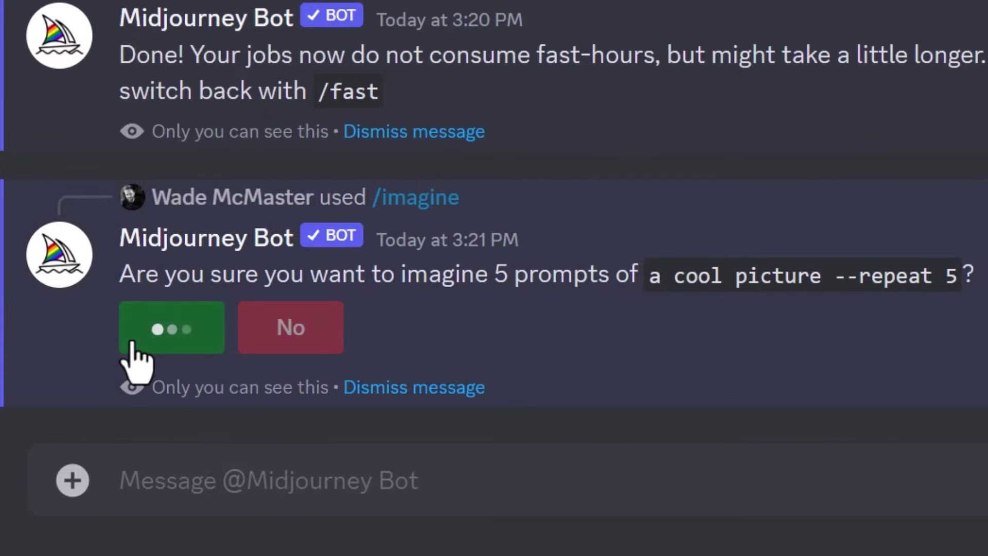
pyautogui.moveTo(167, 250); pyautogui.dragTo(813, 255)
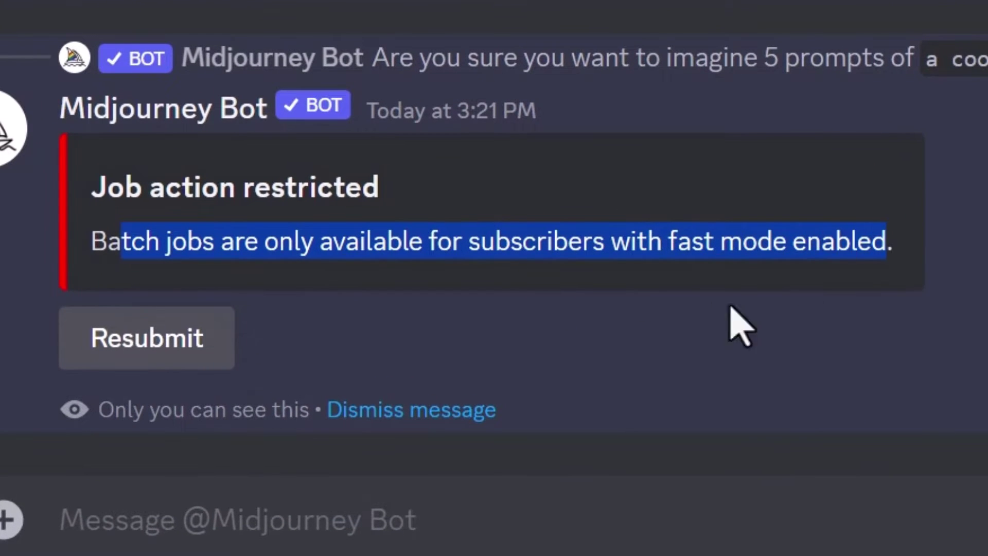
# Submit a pasted {cool,rad} permutation /imagine prompt, confirm, and highlight the fast-mode-only reply.
pyautogui.click(218, 524)
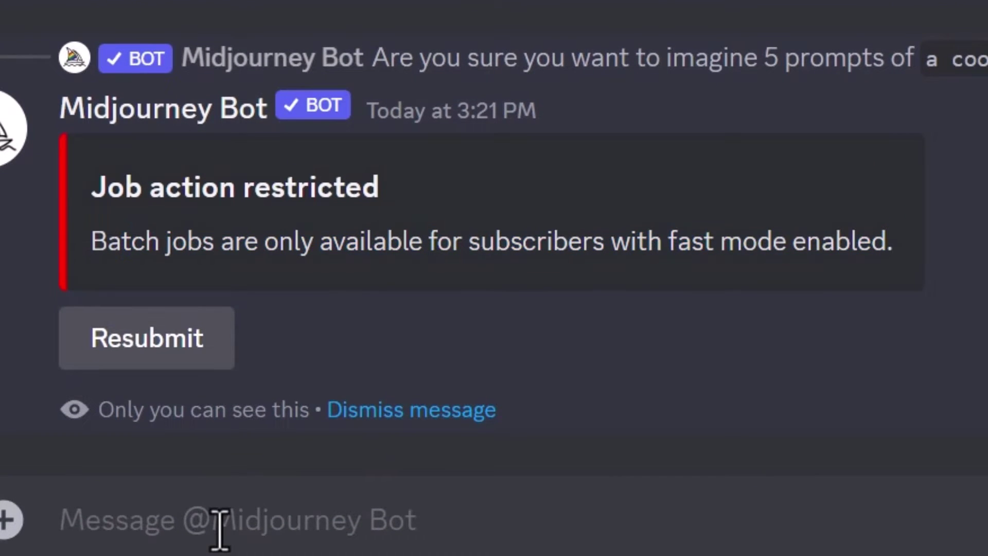
pyautogui.write('/im')
pyautogui.press('Tab')
pyautogui.write('a {cool,rad} picture')
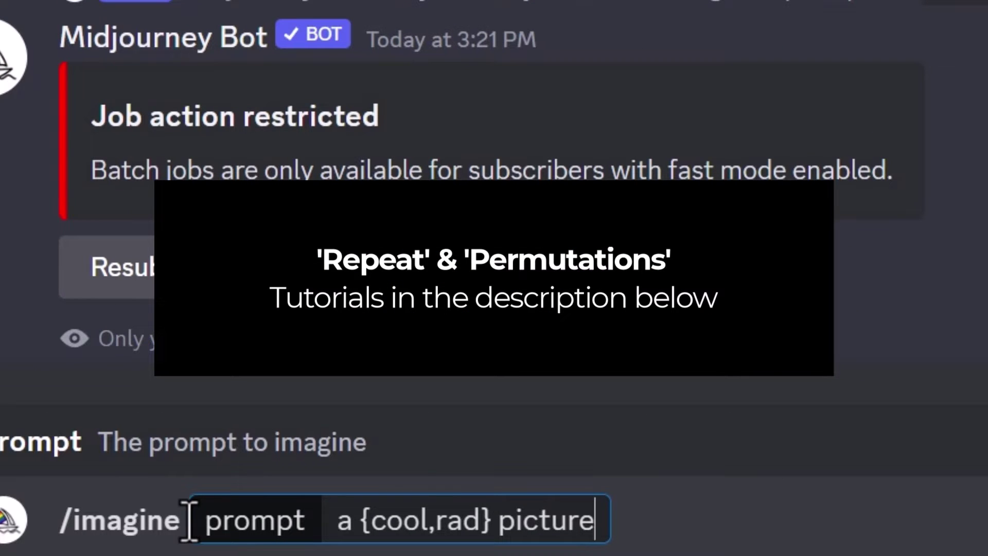
pyautogui.press('Return')
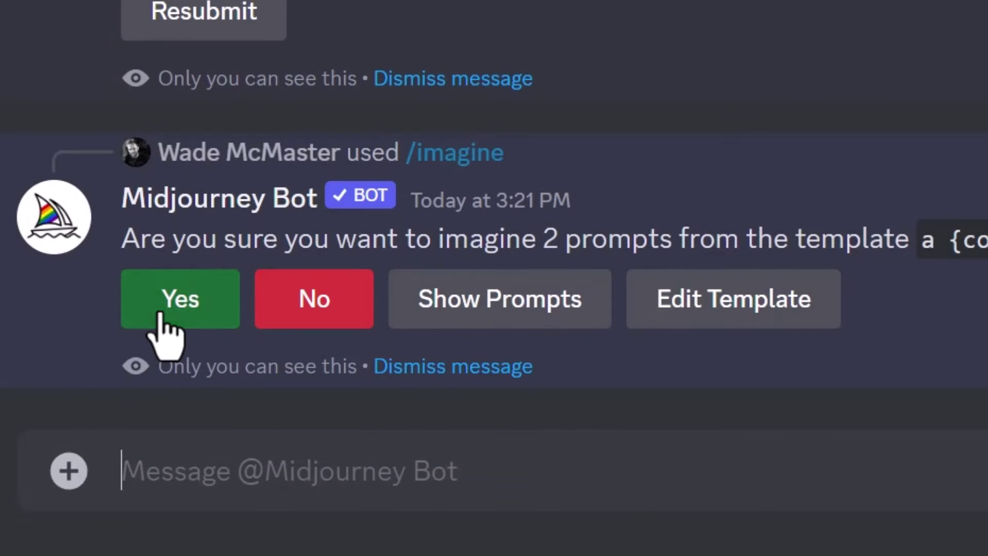
pyautogui.click(159, 315)
pyautogui.moveTo(907, 210); pyautogui.dragTo(468, 194)
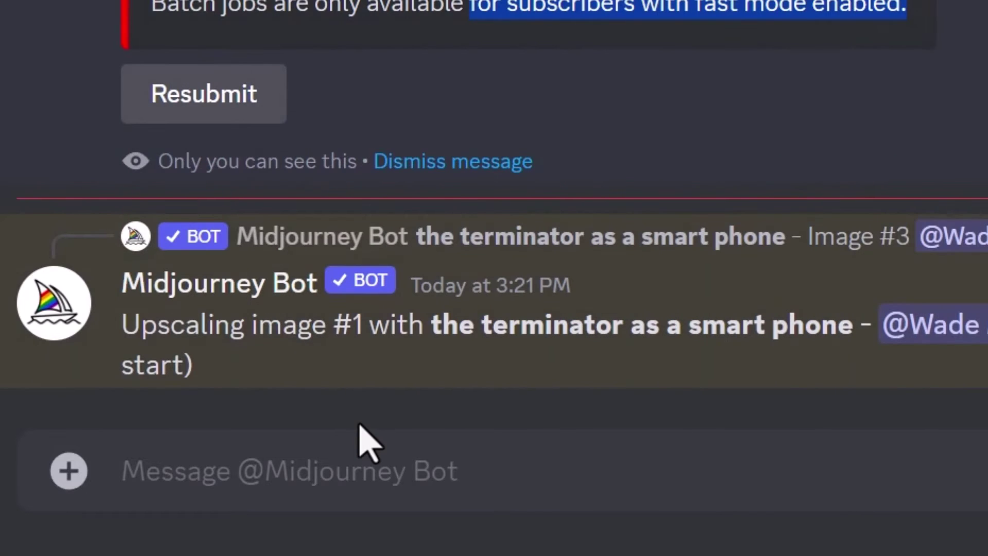
# Send /fast to the Midjourney Bot to switch back to fast mode.
pyautogui.click(391, 447)
pyautogui.write('/fast')
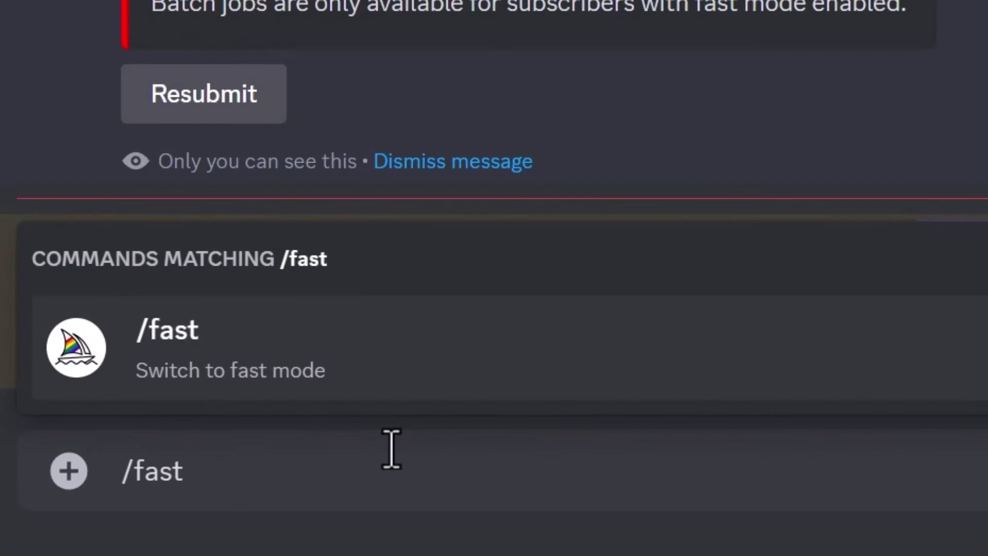
pyautogui.press('Return')
pyautogui.press('Return')
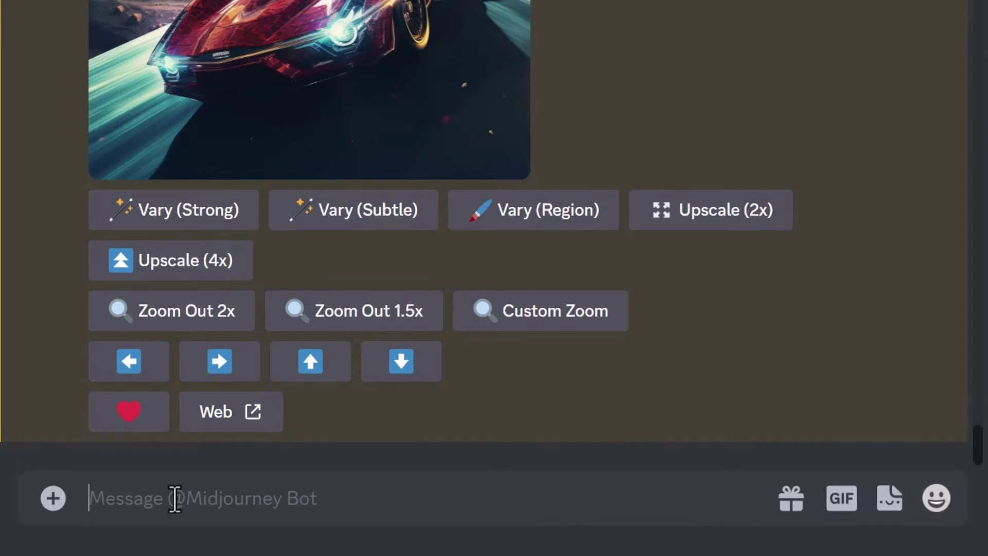
# Re-enable relax mode with /relax and request an Upscale (4x) of the car image.
pyautogui.write('/relax')
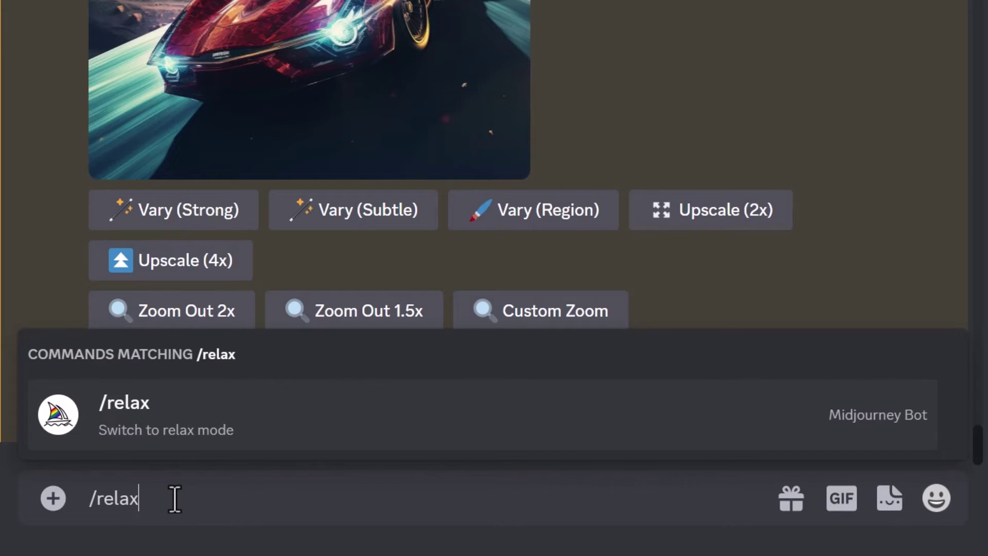
pyautogui.press('Return')
pyautogui.press('Return')
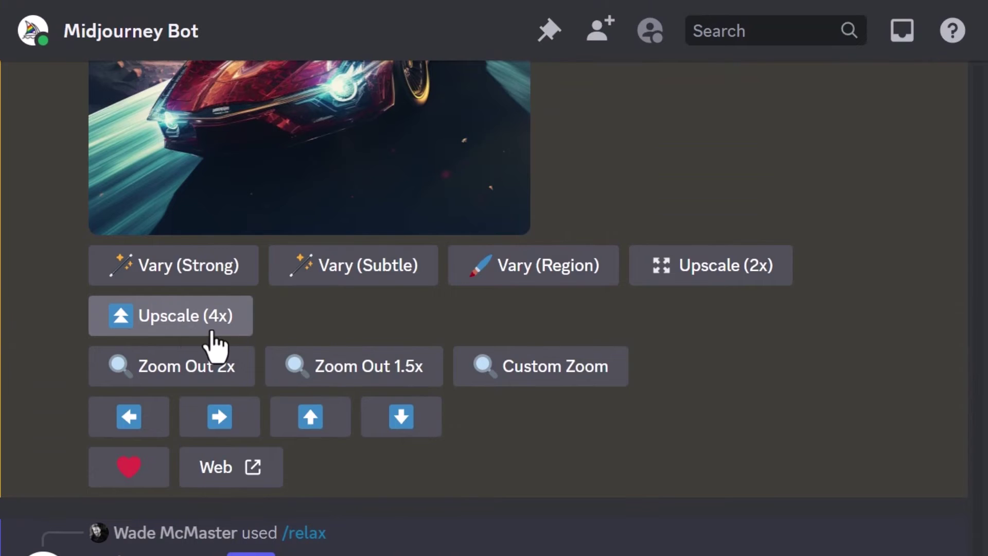
pyautogui.click(211, 329)
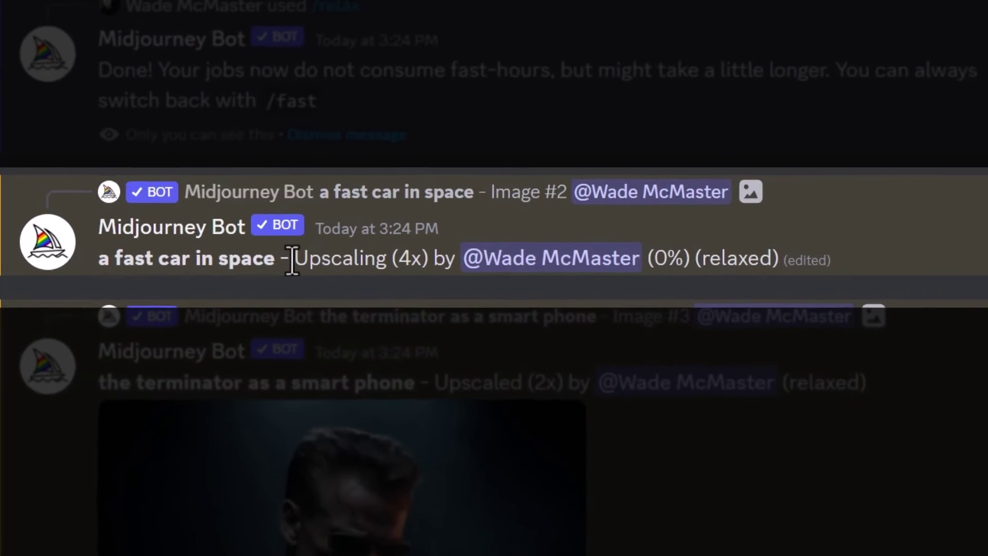
pyautogui.moveTo(291, 265); pyautogui.dragTo(448, 265)
pyautogui.moveTo(535, 324); pyautogui.dragTo(936, 330)
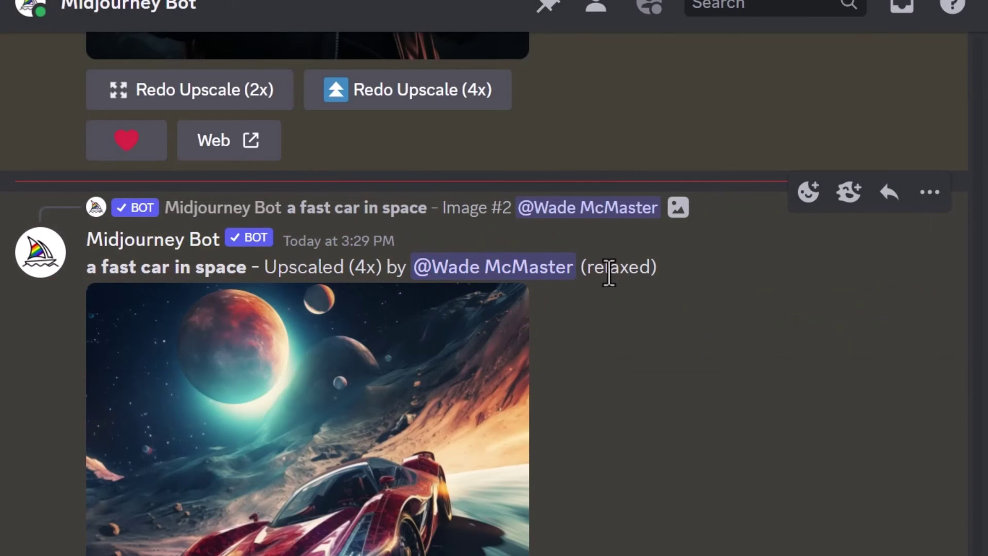
# Compare original and 6x upscaled statue previews in Topaz Gigapixel AI at 200%.
pyautogui.scroll(-3, 401, 319)
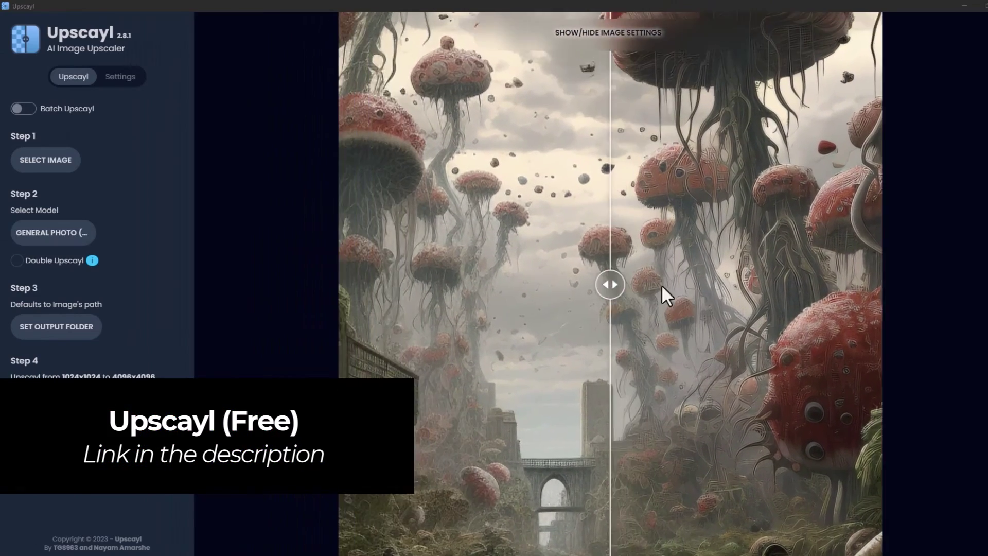
pyautogui.moveTo(612, 284); pyautogui.dragTo(771, 309)
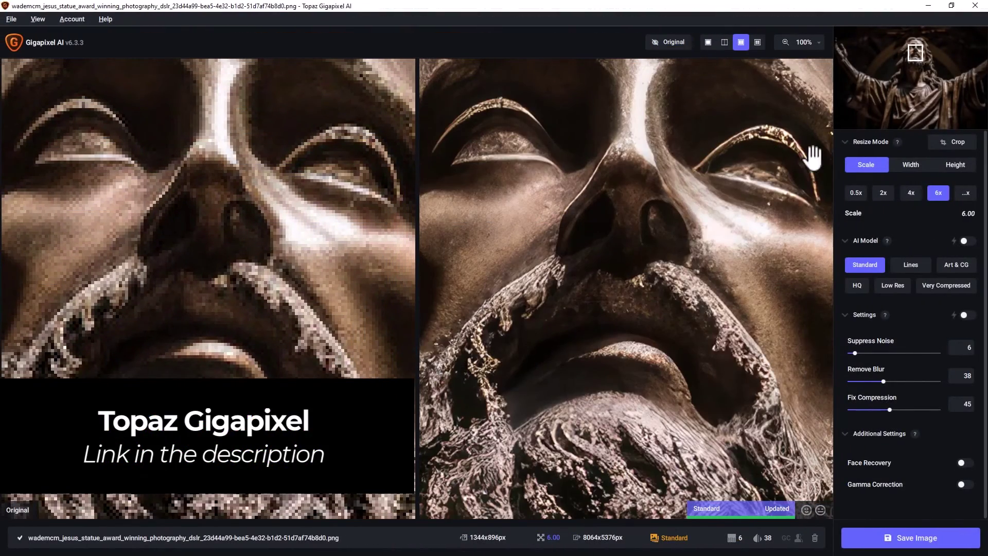
pyautogui.scroll(1, 767, 106)
pyautogui.moveTo(767, 106); pyautogui.dragTo(766, 193)
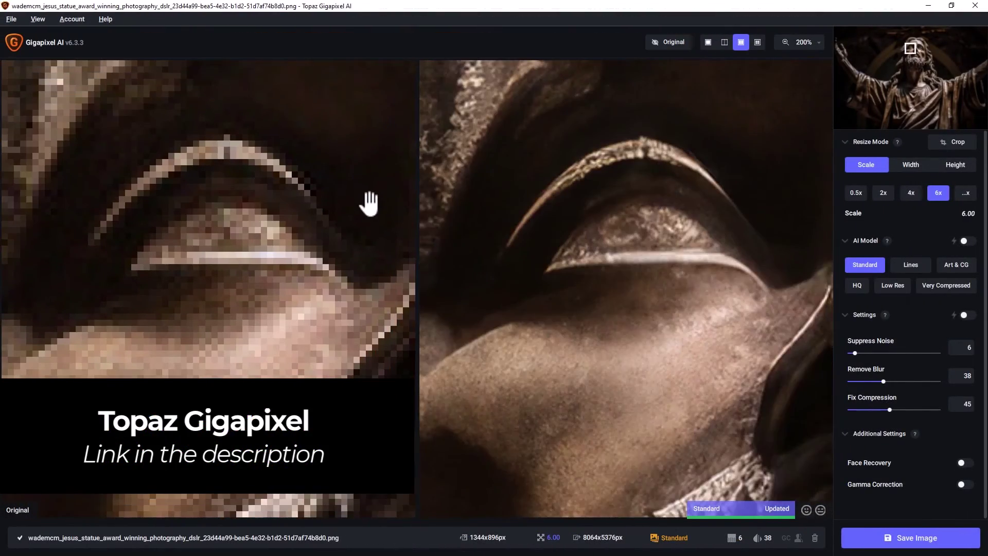
pyautogui.click(866, 104)
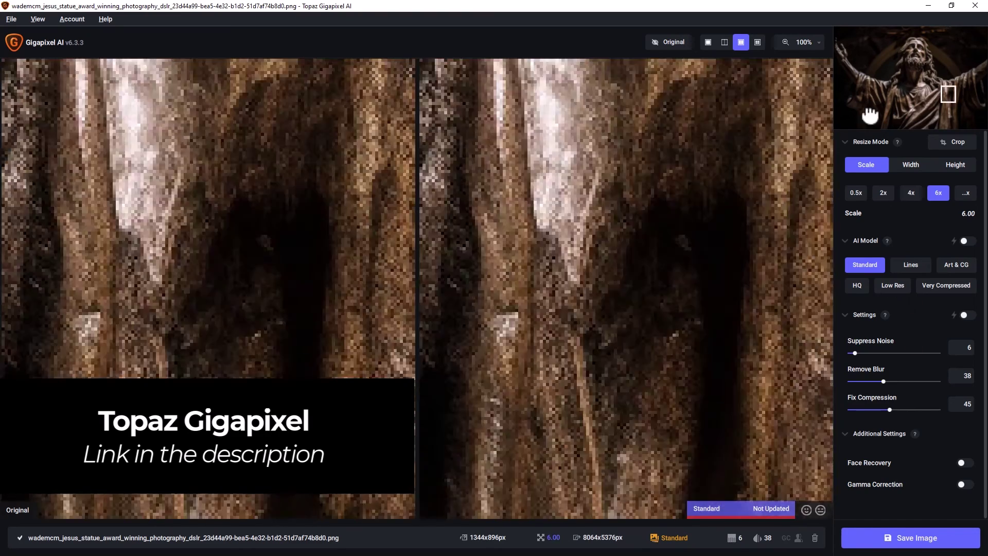
pyautogui.scroll(-1, 160, 345)
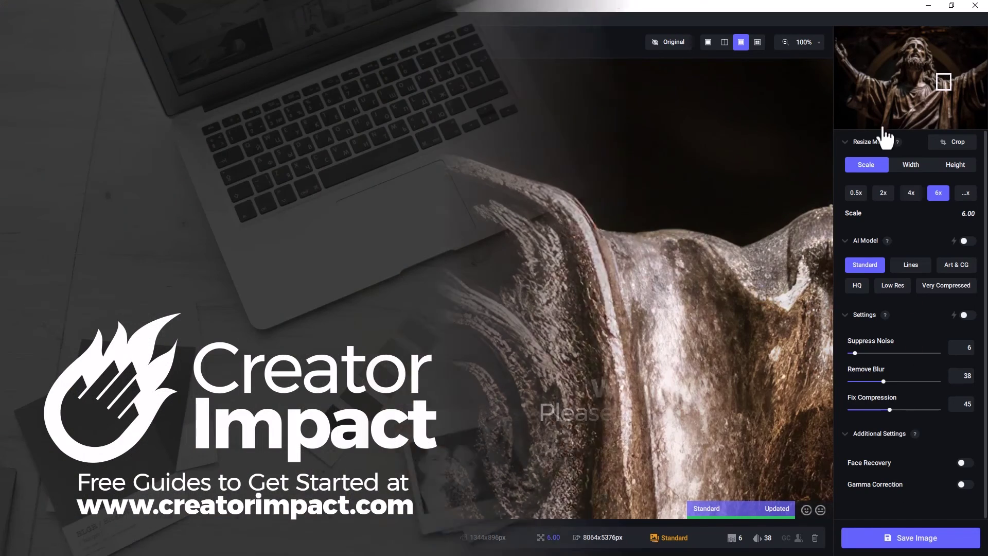